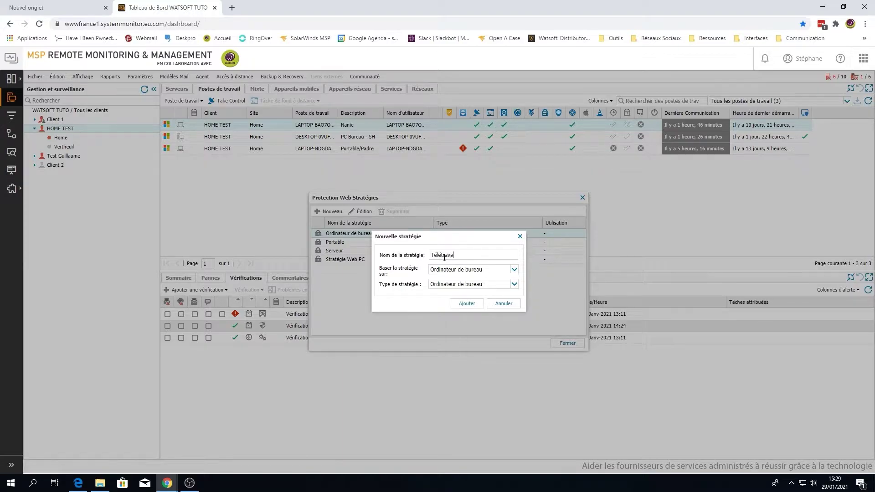
Create the Télétravail web protection policy, based on the Portable policy and with Portable as its type.
click(463, 272)
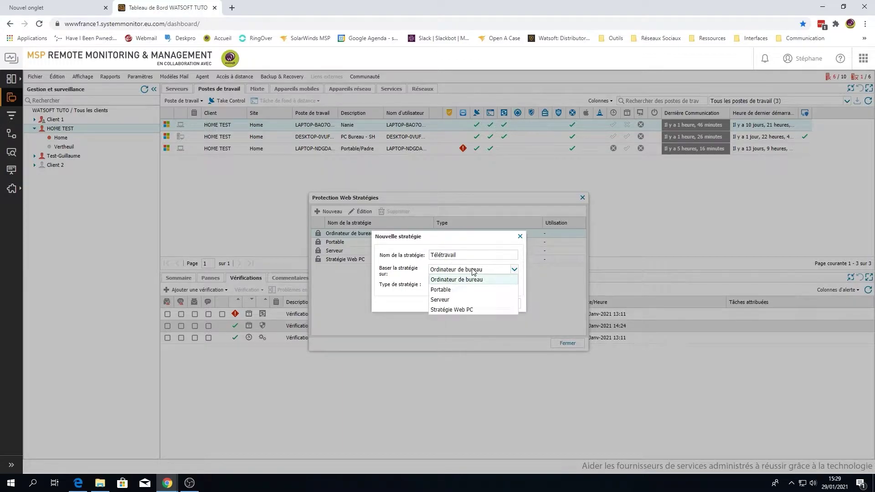
click(460, 289)
click(460, 286)
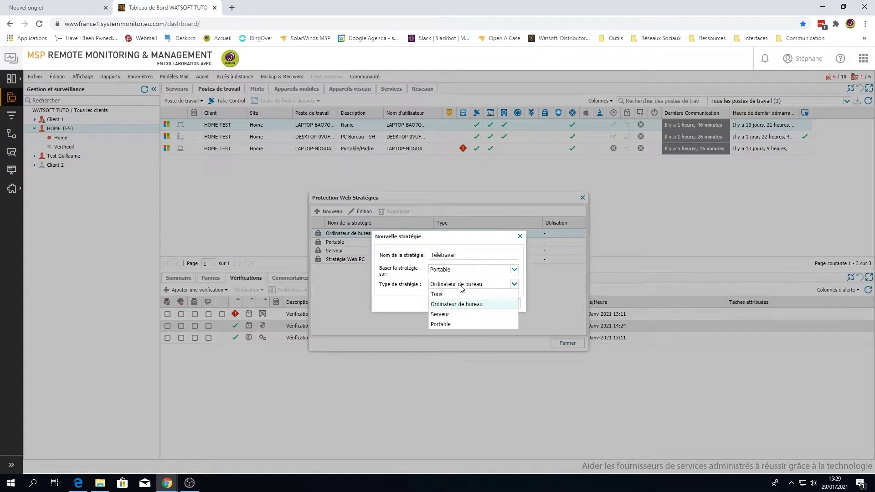
click(446, 325)
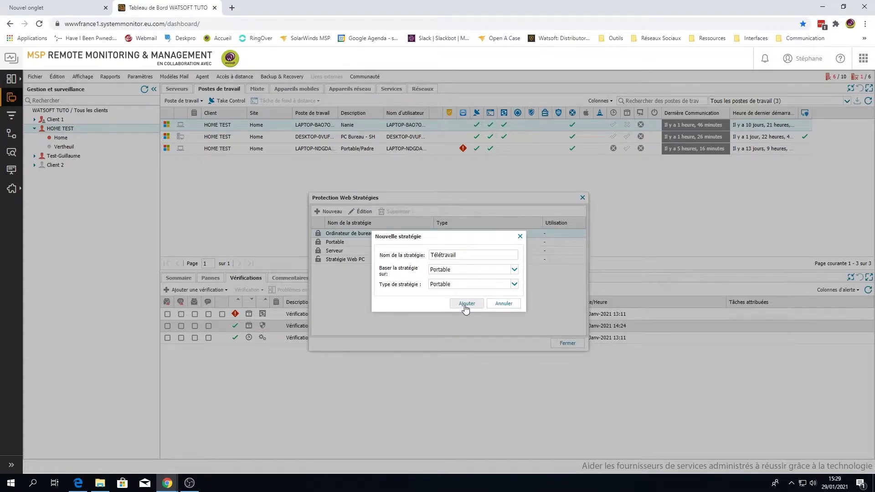
click(466, 303)
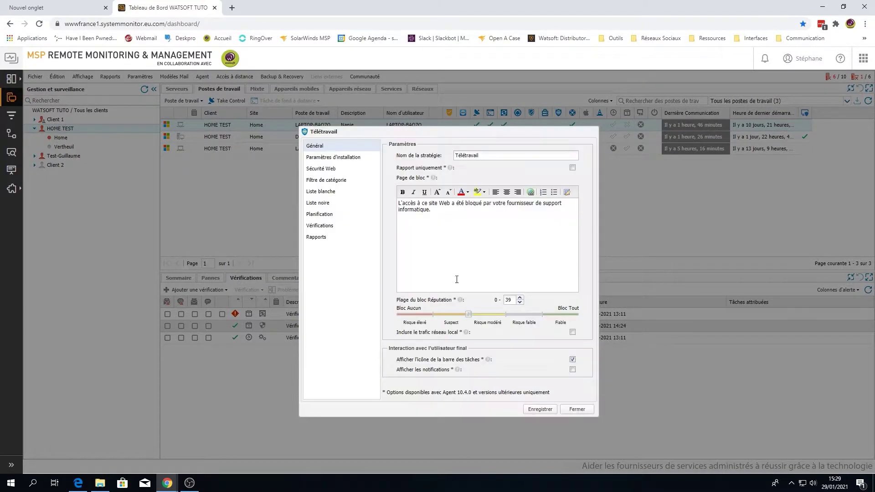
Insert the greeting "Bonjour," on its own line above the existing block page message.
click(398, 203)
text(Bonjour,)
key(Return)
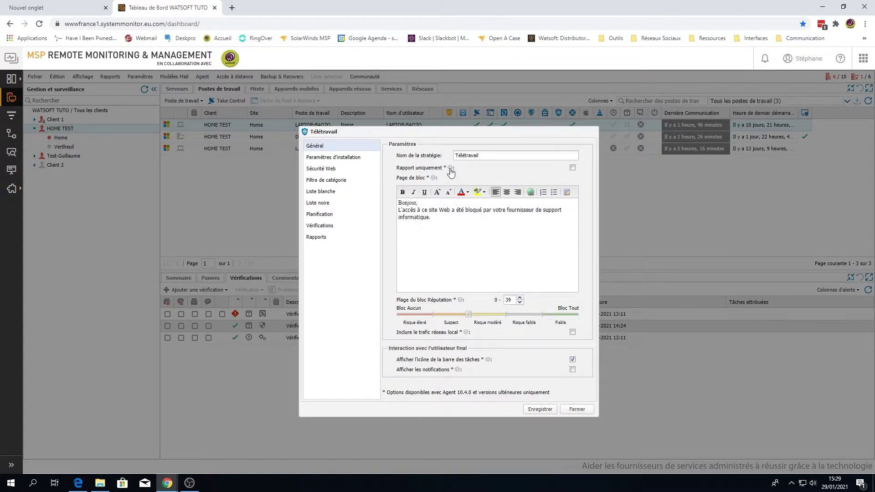
mouse_move(450, 170)
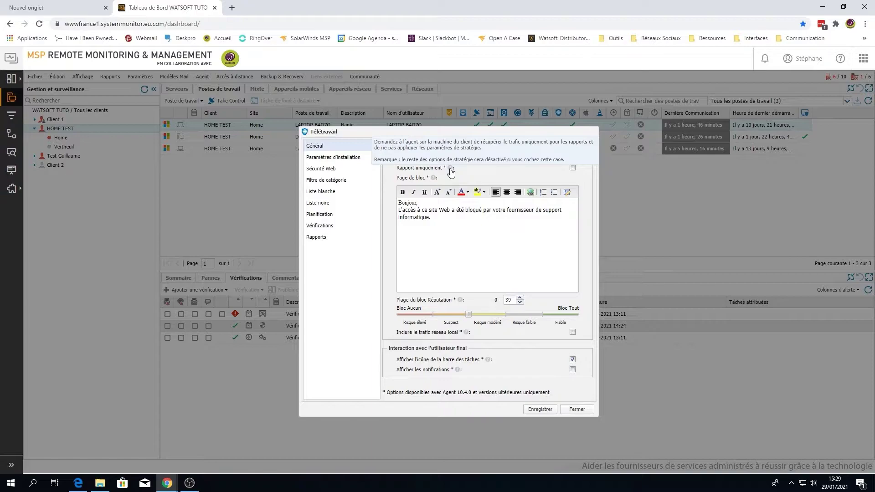
click(572, 167)
click(572, 168)
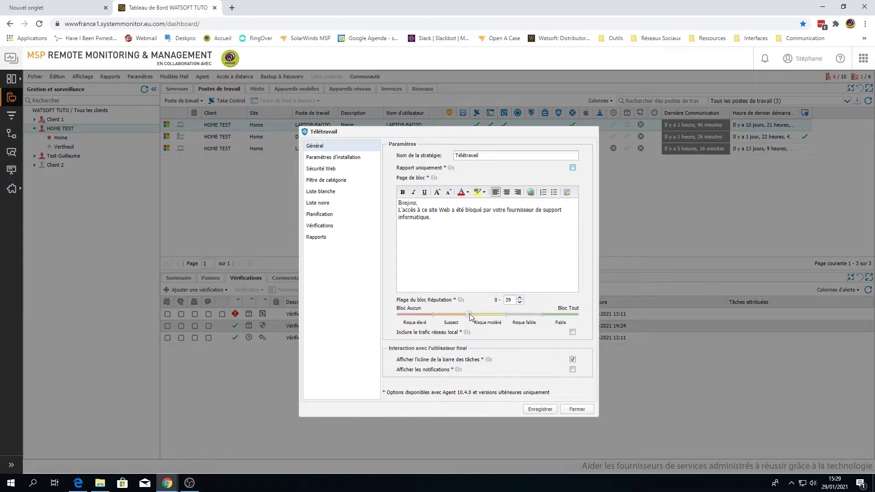
Set the upper limit of the reputation block range to 40 and the agent's company name to Watsoft.
drag(492, 315, 471, 317)
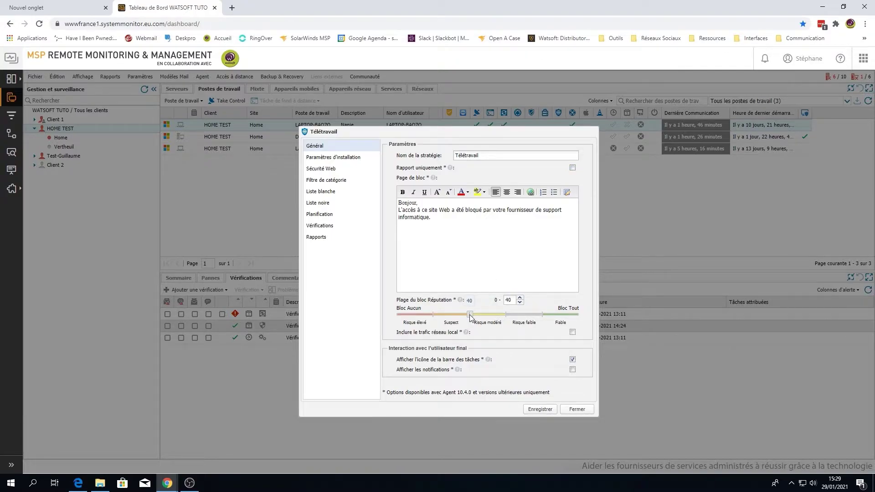
click(352, 158)
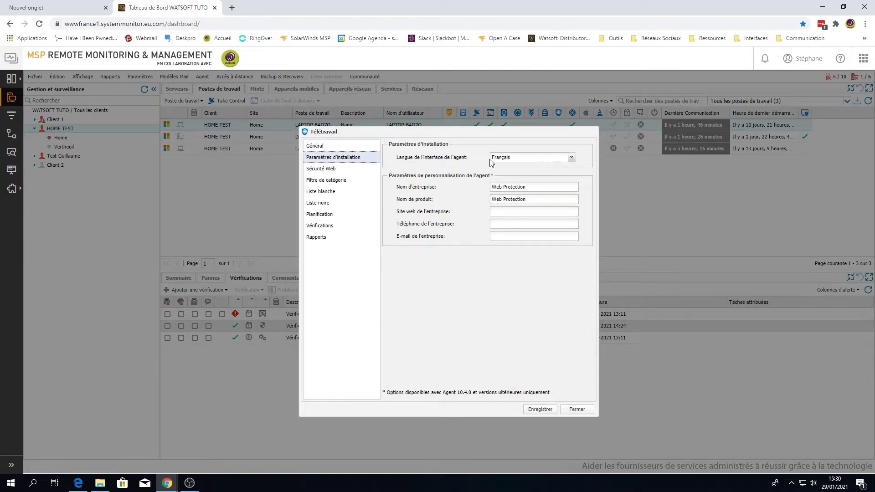
drag(536, 187, 479, 189)
text(Watsoft)
Review the actions available for the Sécurité category in the policy's web security settings, without changing it.
click(335, 169)
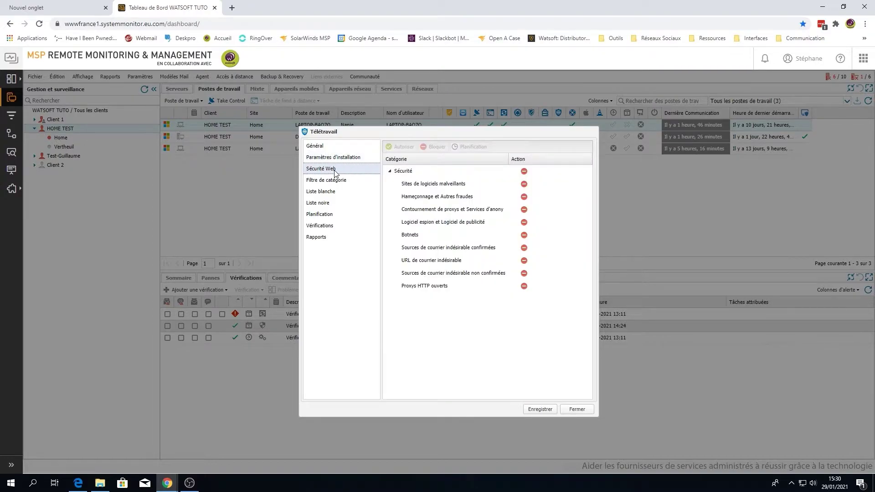
click(524, 172)
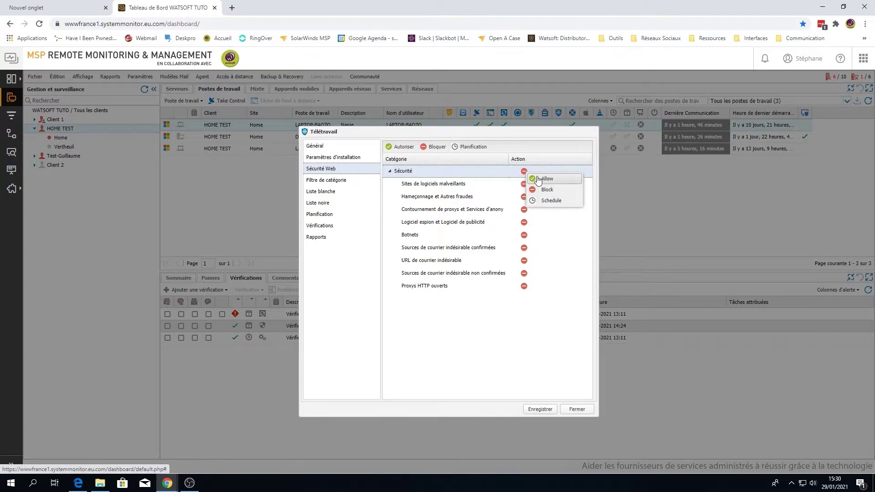
click(364, 171)
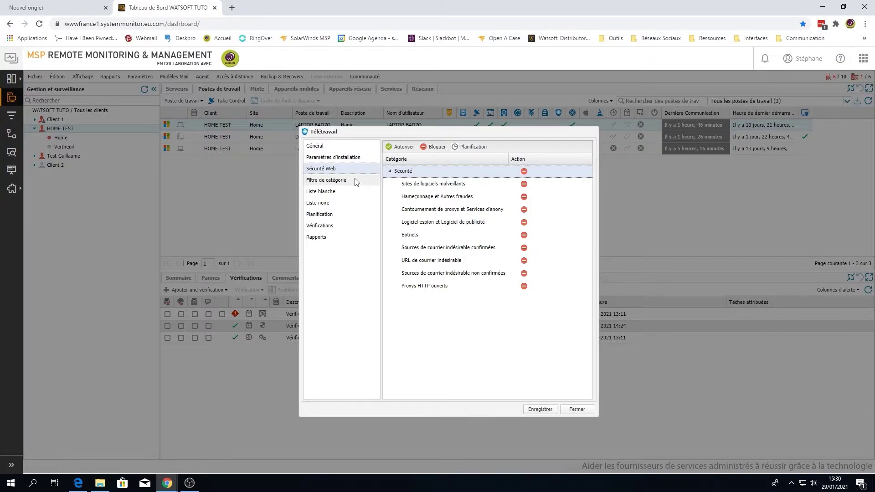
Put the whole Perte de productivité category of the category filter on Schedule.
click(357, 182)
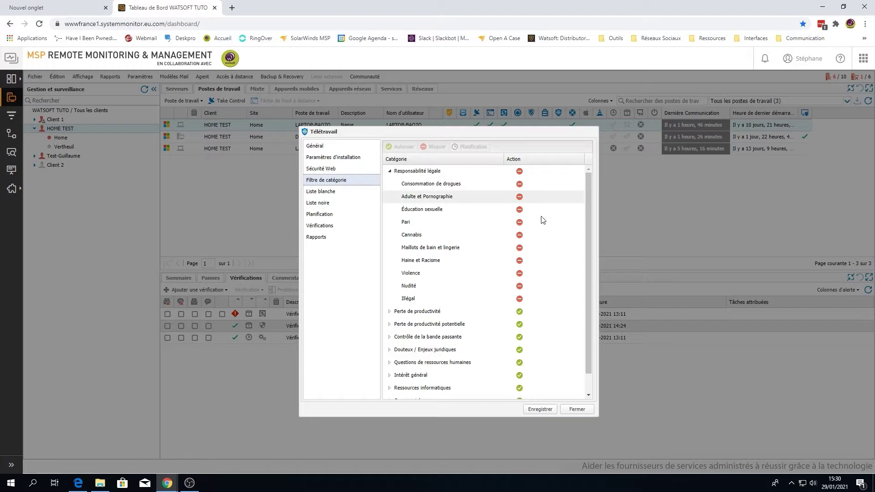
click(390, 313)
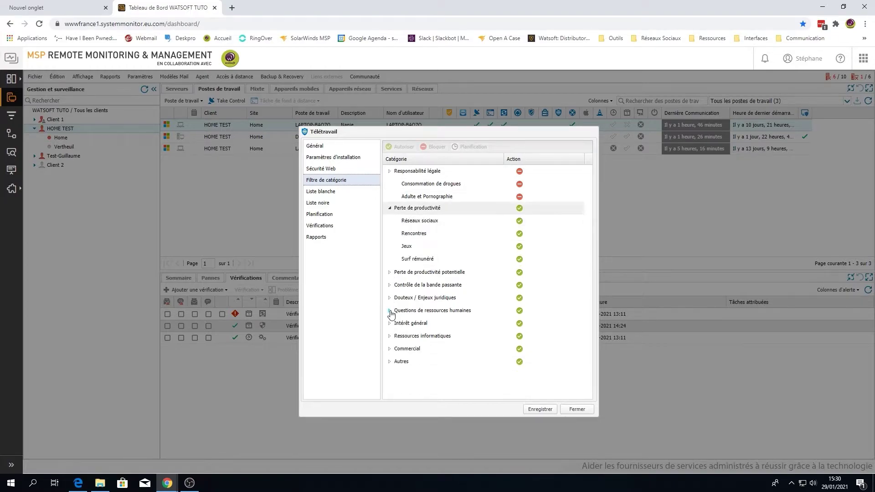
click(523, 187)
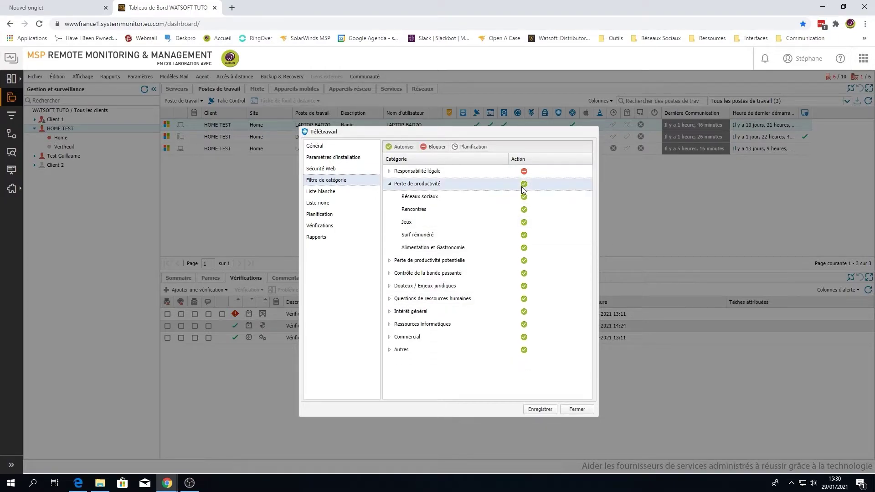
click(523, 188)
click(549, 214)
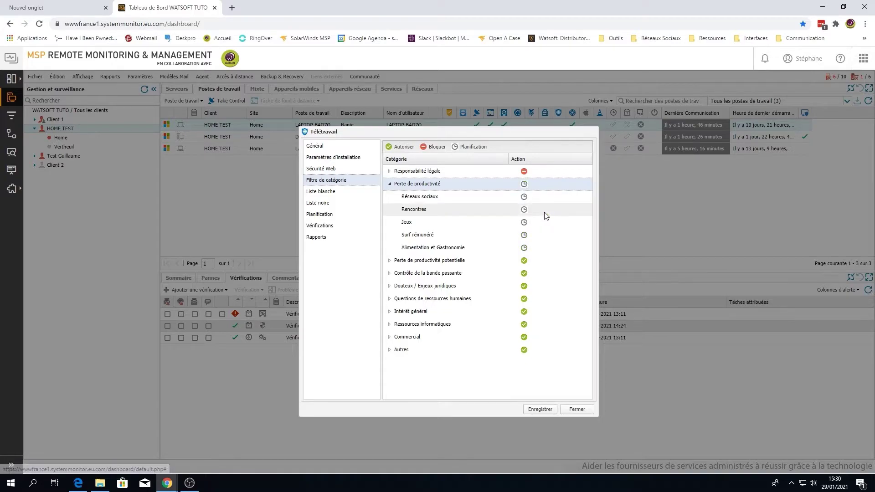
Put the Maison et jardin subcategory under Perte de productivité potentielle on Schedule.
click(389, 261)
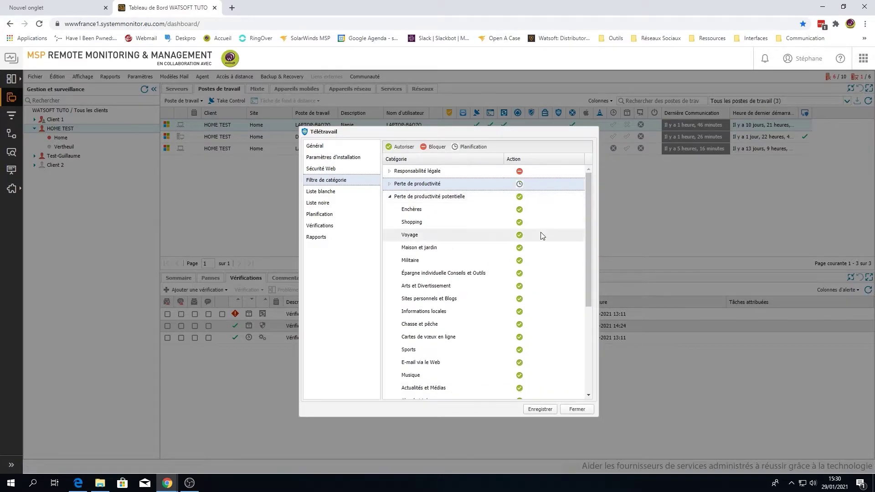
click(521, 248)
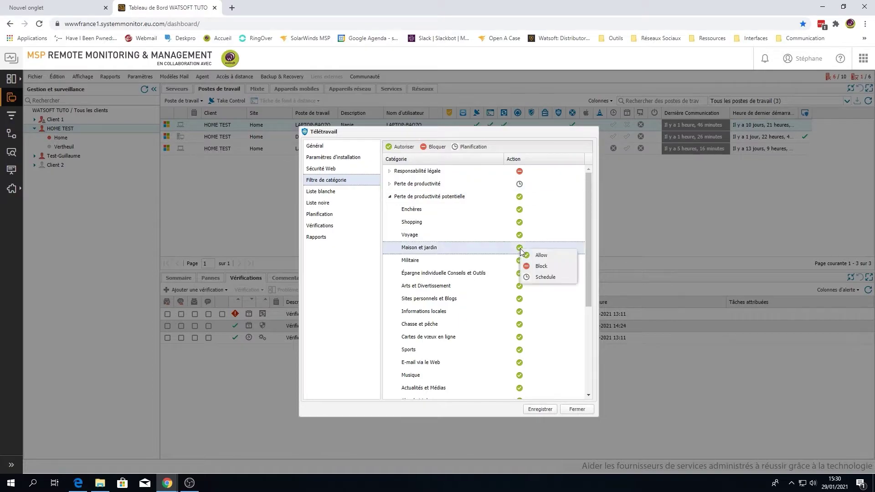
click(542, 285)
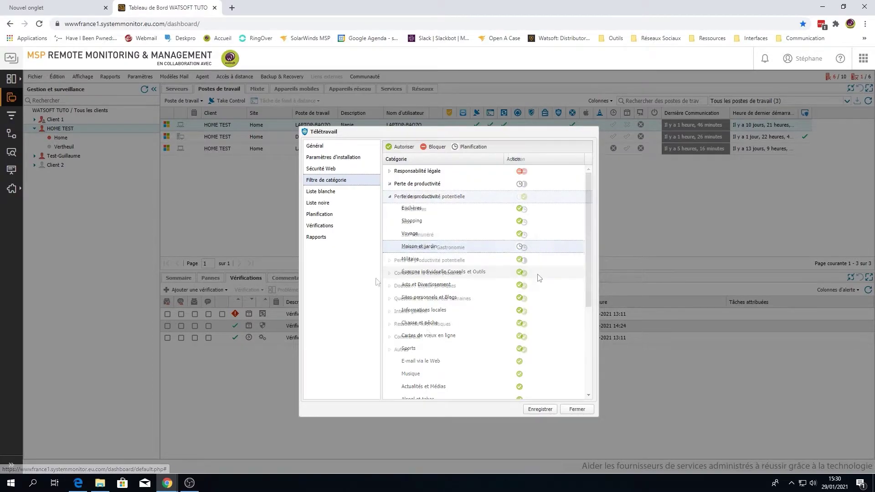
click(320, 192)
click(392, 215)
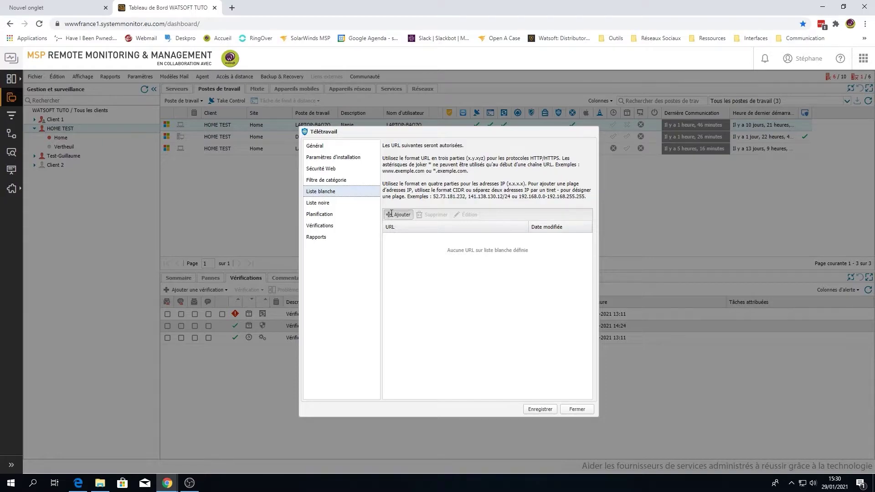
text(www.watsoft.net)
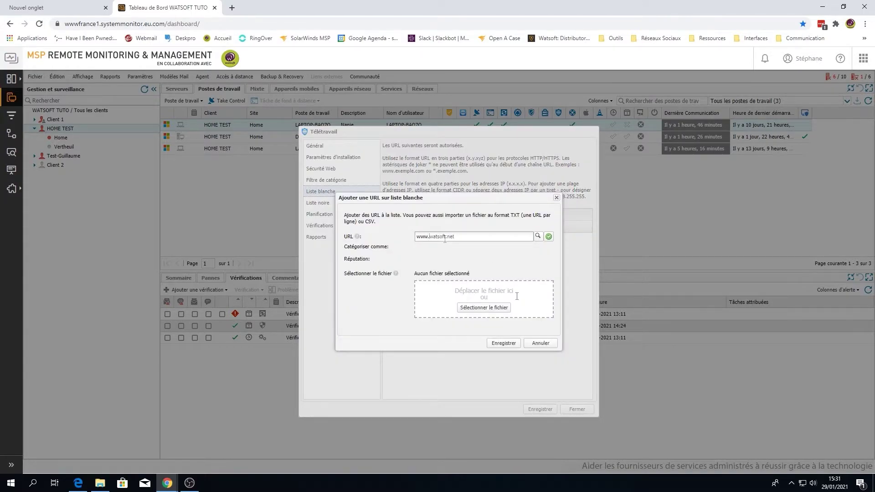
click(504, 346)
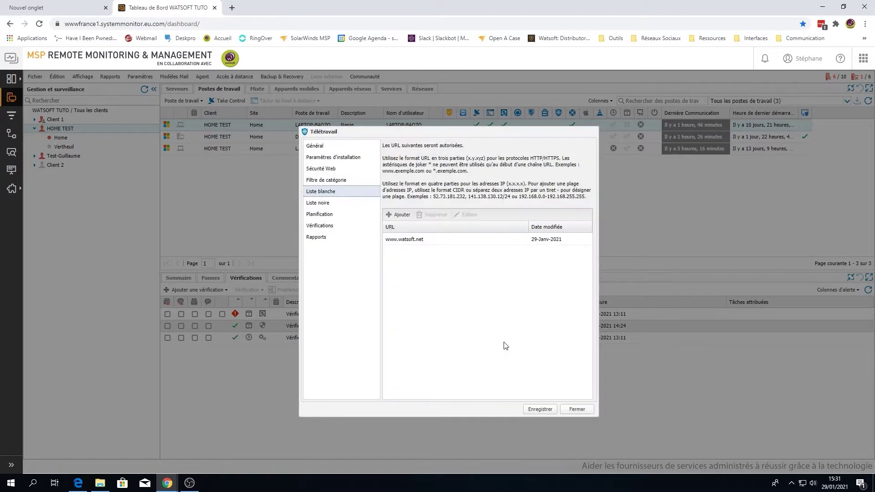
click(332, 205)
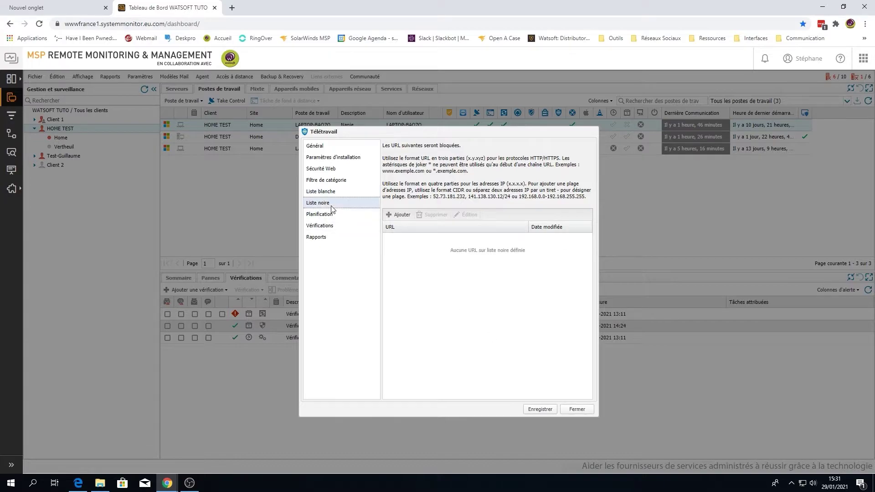
click(397, 215)
text(www.netflix.fr)
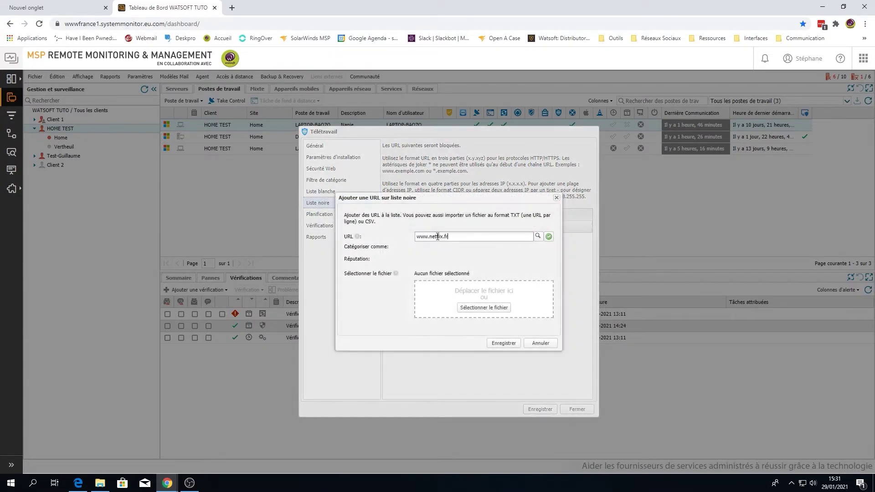
click(509, 344)
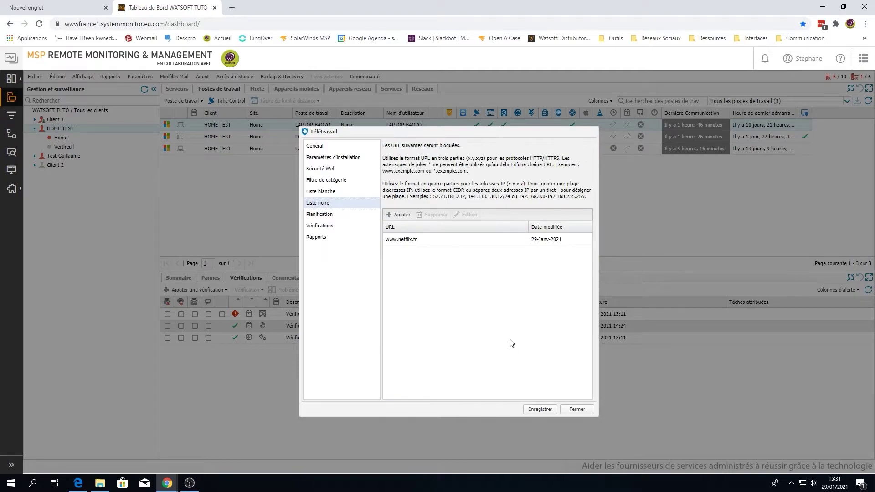
Allow scheduled website categories during the 12 and 13 hour slots on weekdays, and view the web bandwidth check settings.
click(319, 214)
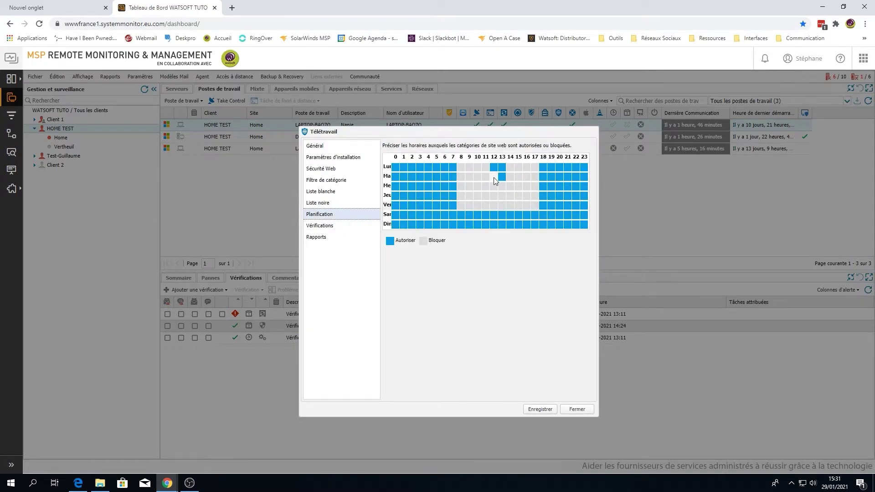
click(493, 204)
click(332, 227)
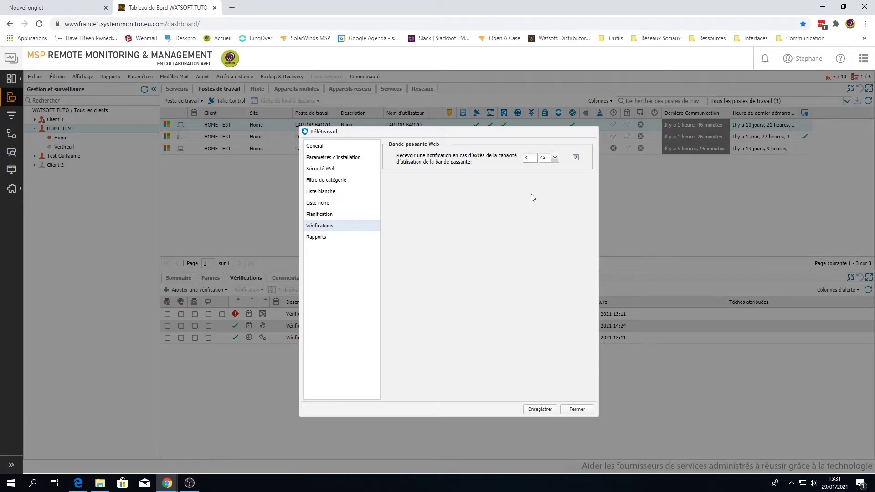
click(329, 241)
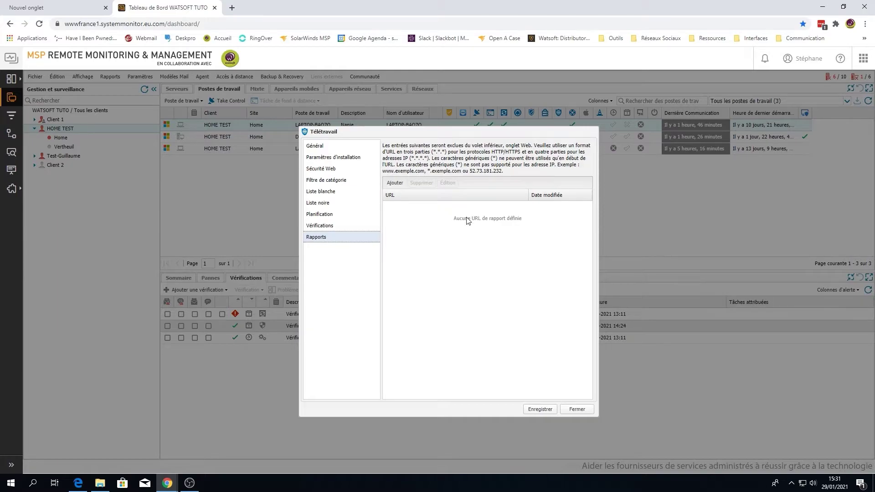
click(394, 183)
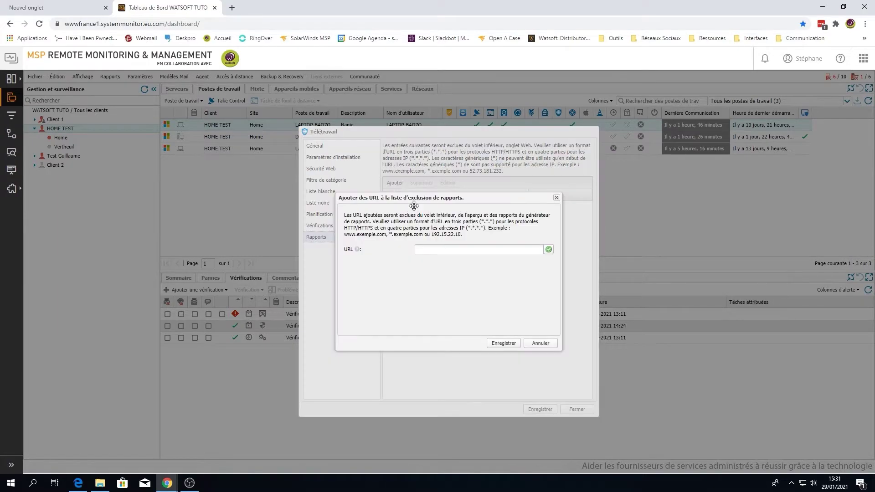
text(www.youtube.fr)
click(503, 342)
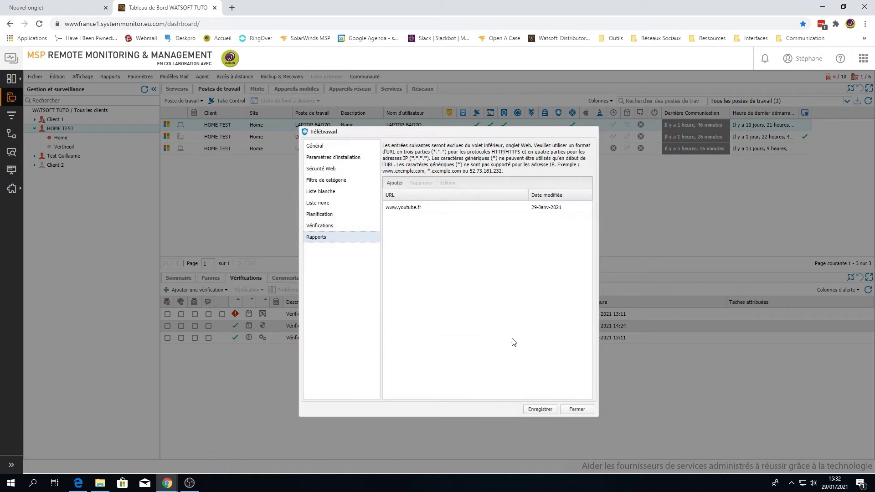
click(539, 409)
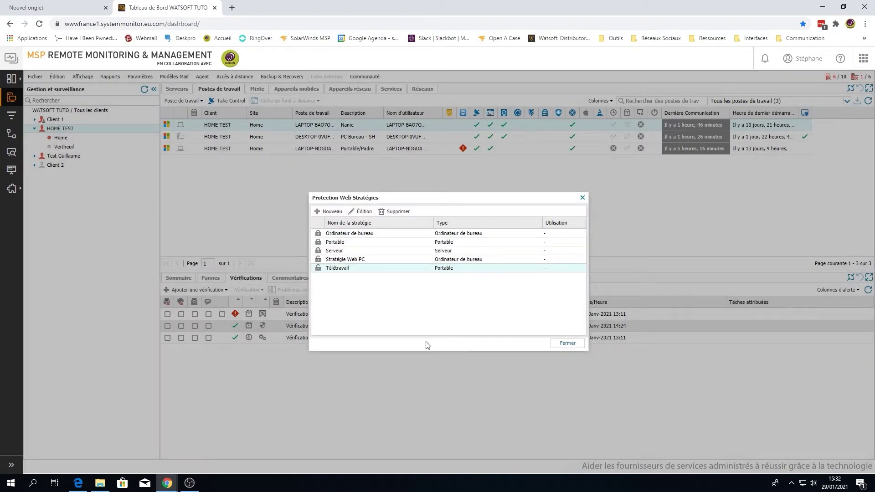
click(568, 343)
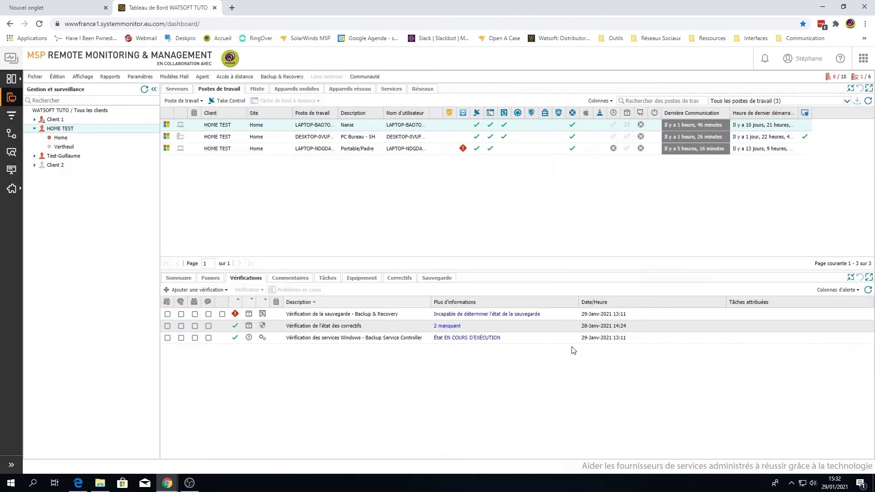
click(147, 78)
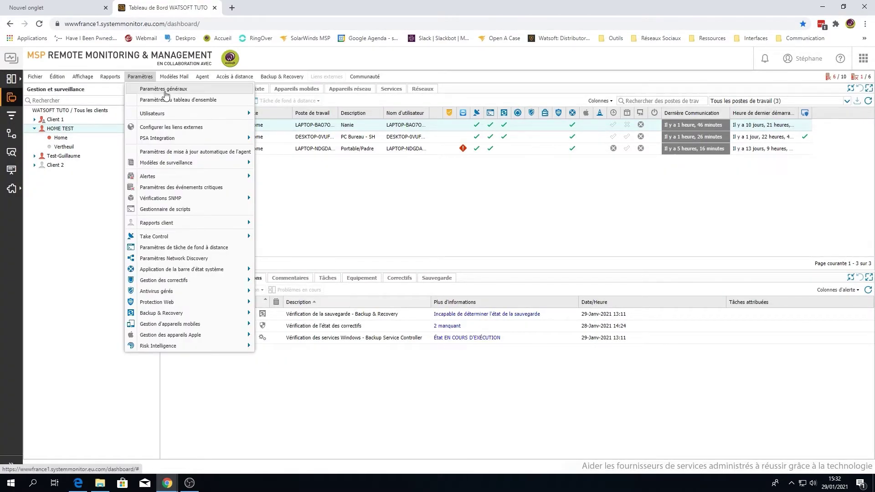
mouse_move(203, 302)
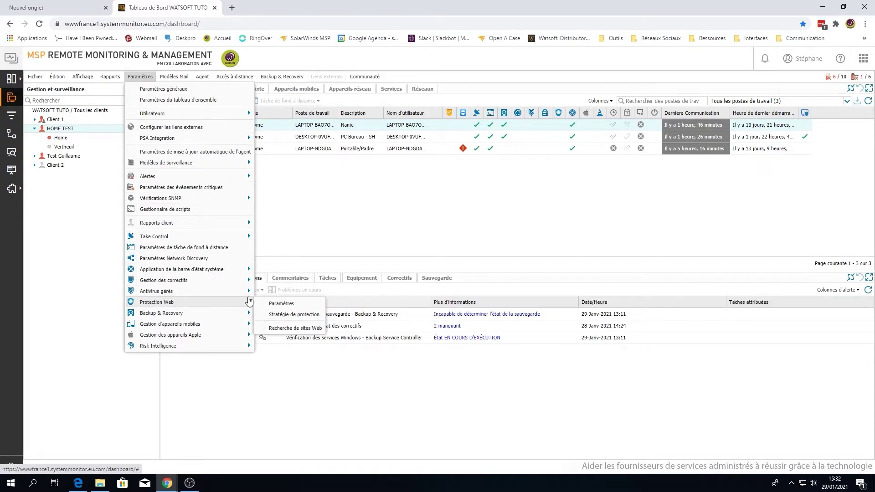
click(309, 329)
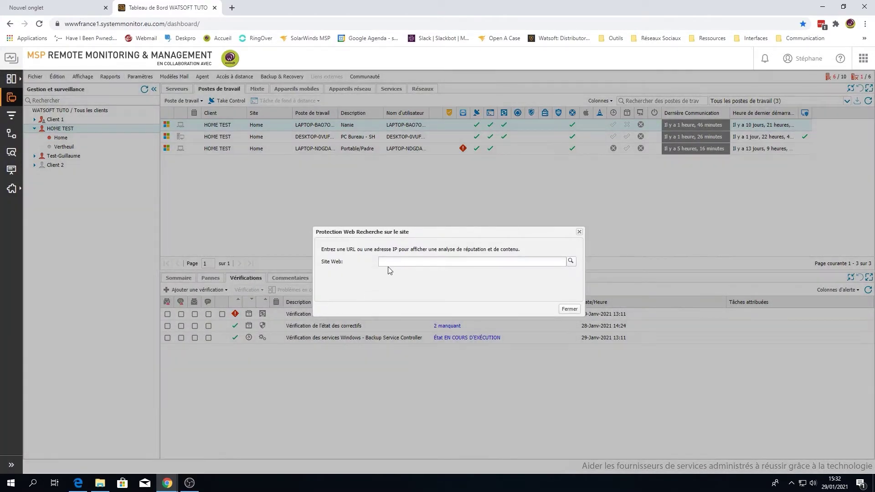
text(www.lequipe.fr)
click(571, 263)
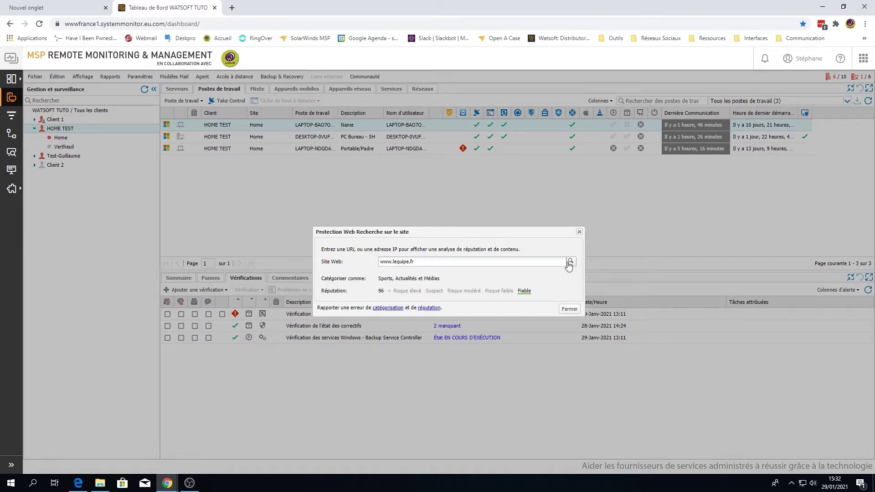
click(570, 309)
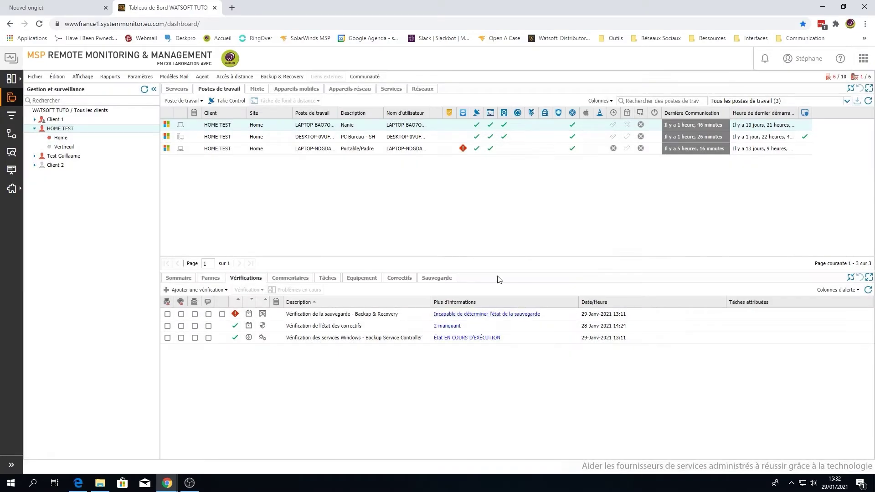
Set web protection to Actif for the HOME TEST client's workstations in the web protection settings.
click(142, 78)
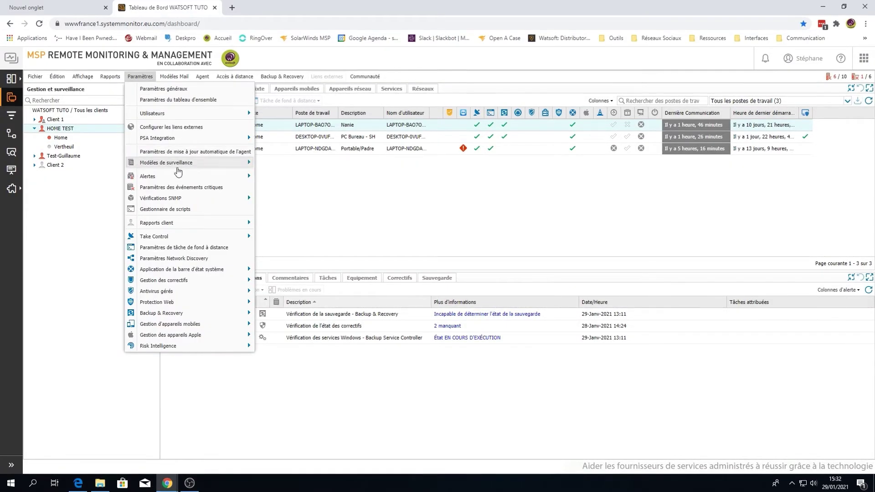
mouse_move(183, 283)
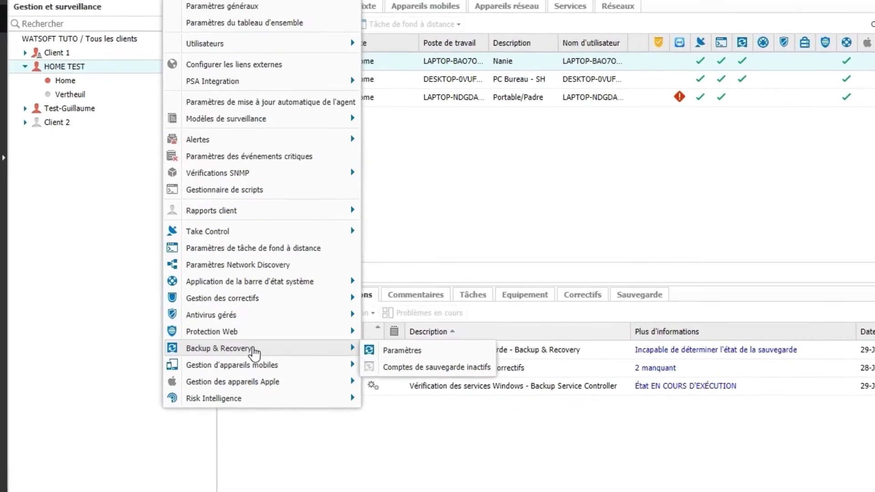
mouse_move(203, 311)
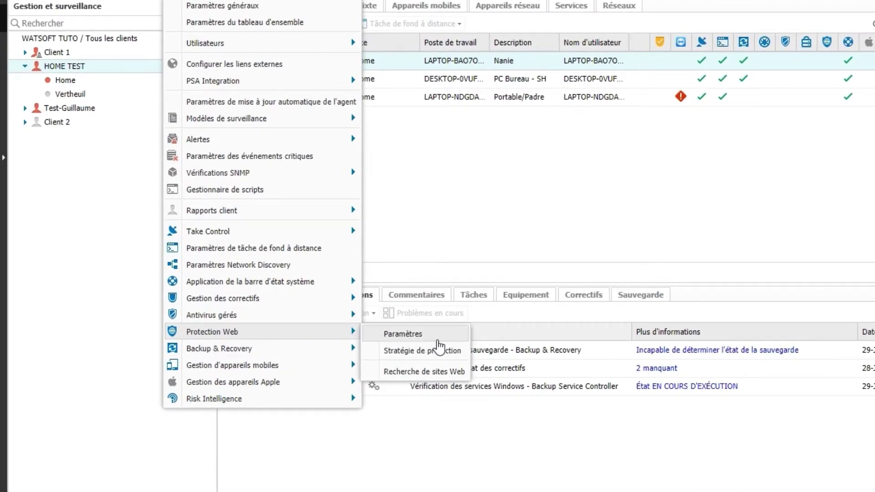
click(437, 337)
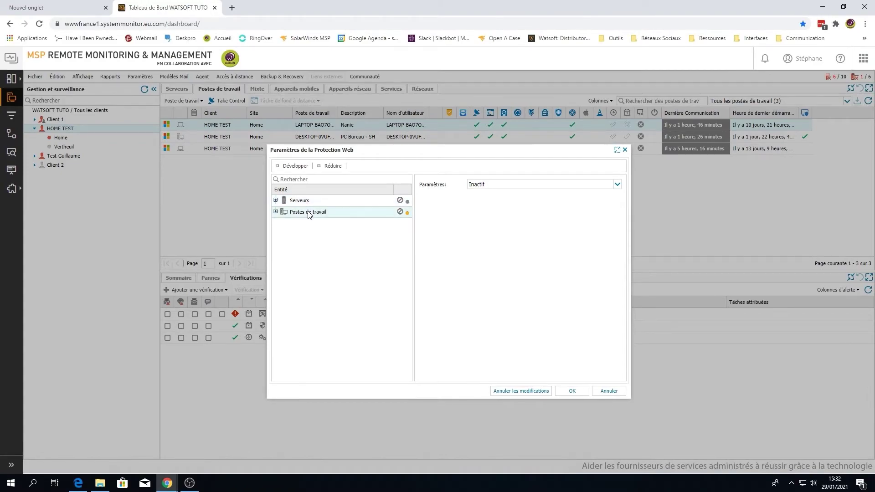
click(276, 212)
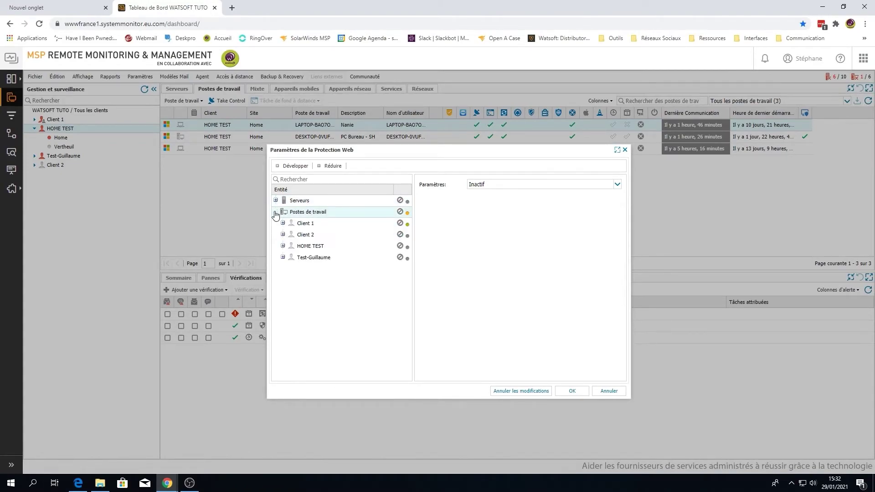
click(307, 246)
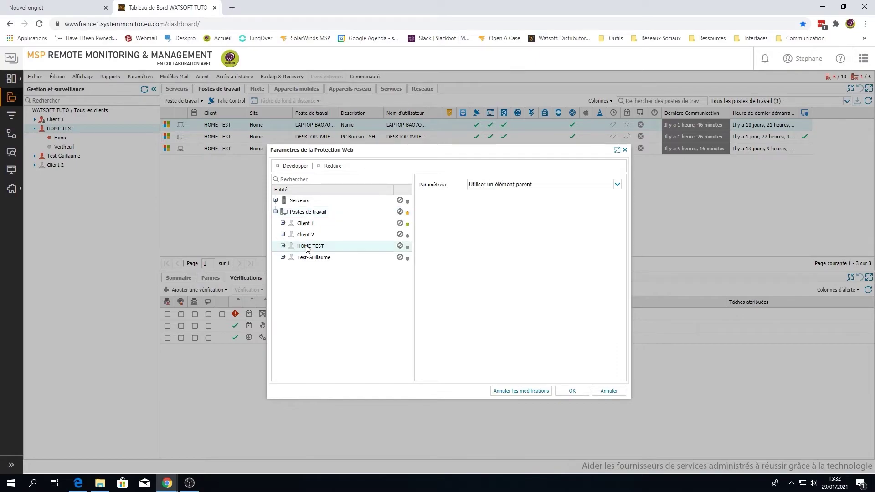
click(283, 247)
click(325, 259)
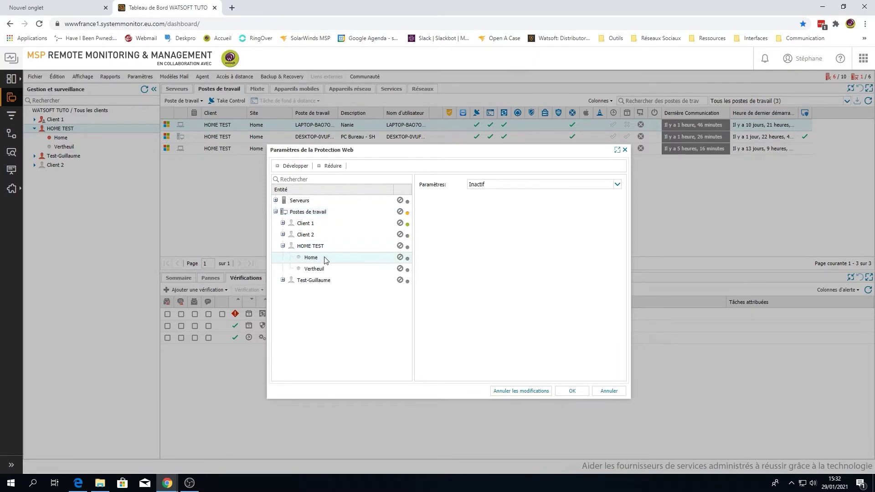
click(326, 247)
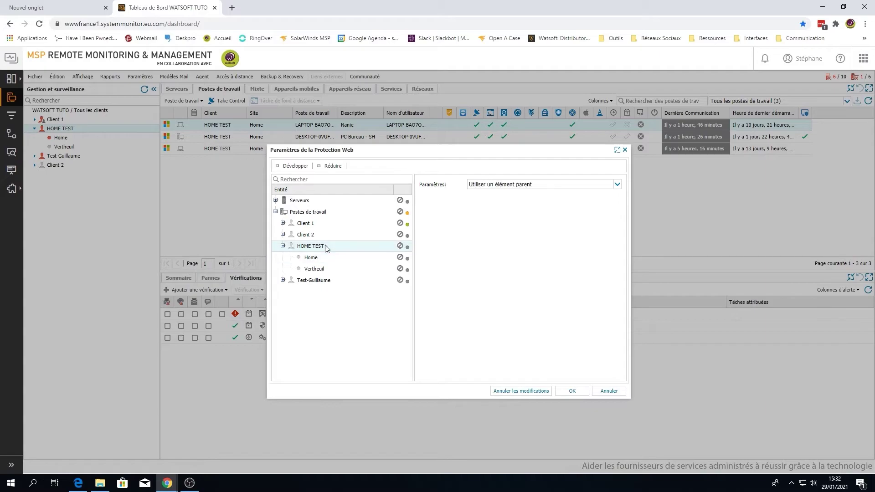
click(484, 185)
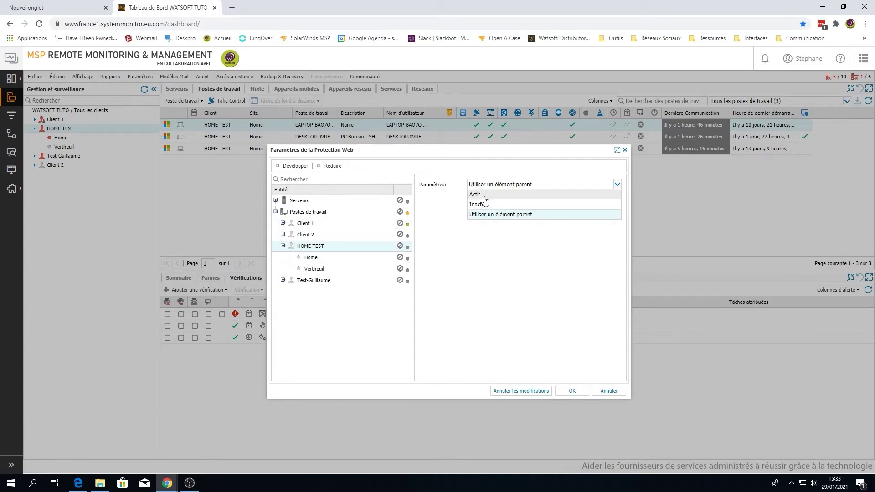
click(484, 195)
Assign the Stratégie Web PC policy to HOME TEST's desktops, choose a policy for its laptops, and save the settings.
click(560, 215)
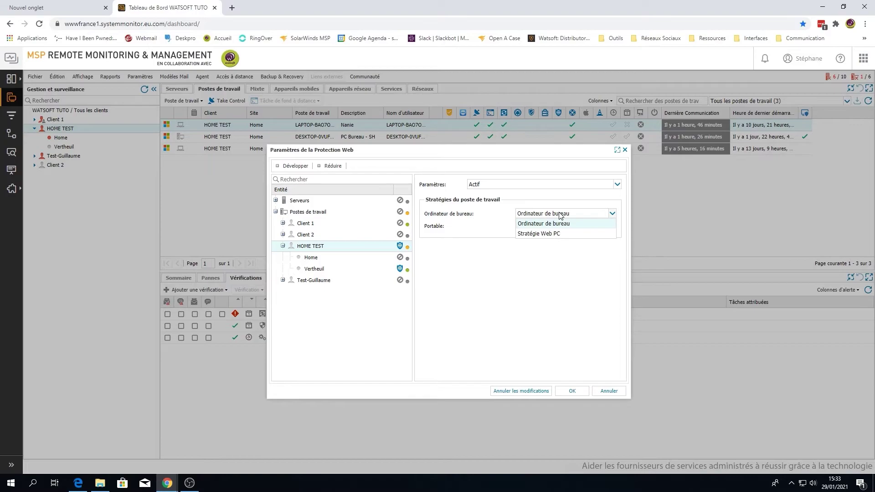
click(560, 235)
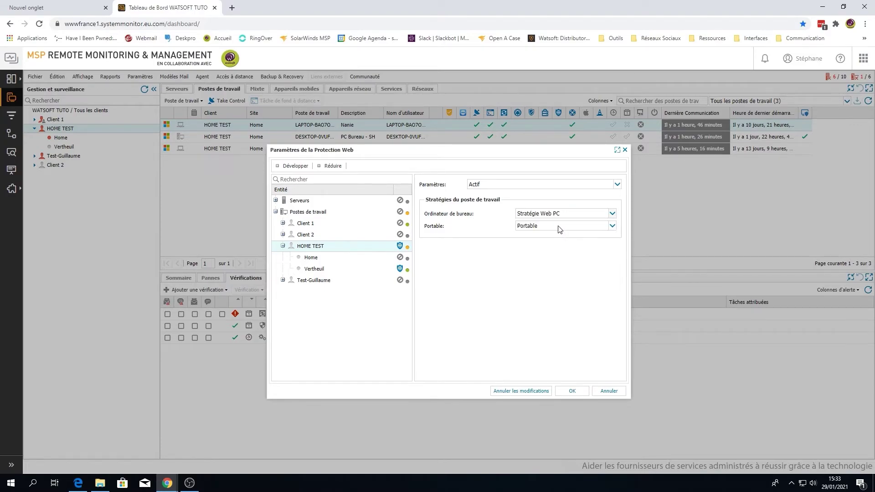
click(557, 227)
click(562, 248)
click(573, 391)
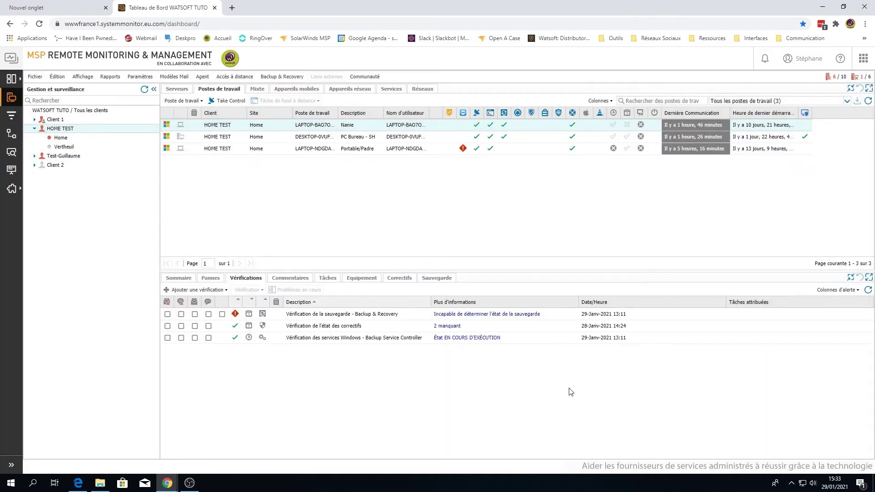
Set web protection to Actif on the PC Bureau - SH workstation, choose its policy and save the workstation settings.
double_click(341, 139)
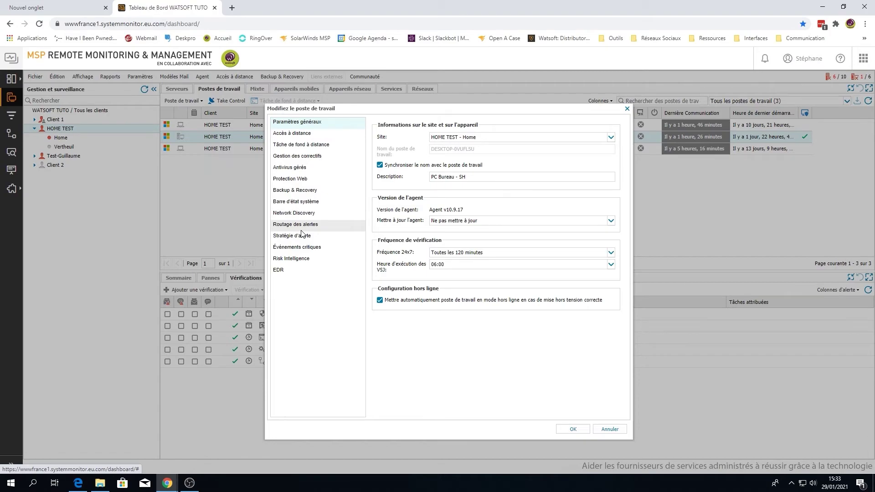
click(297, 179)
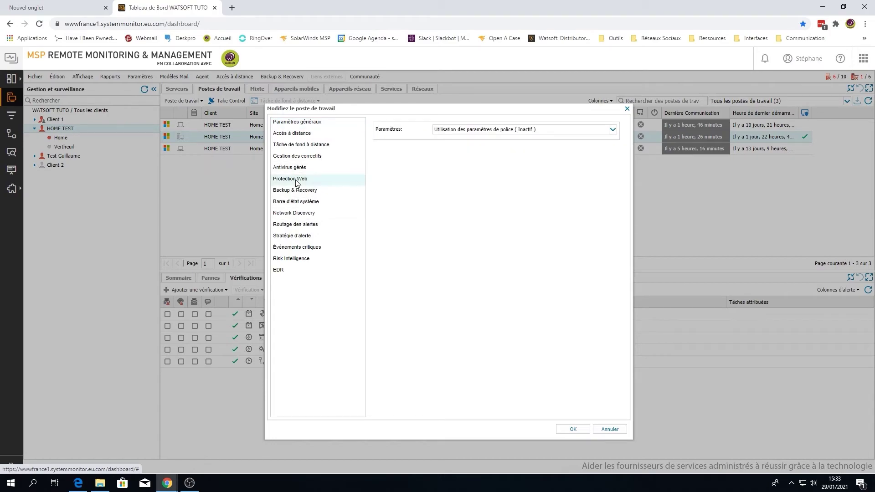
click(480, 133)
click(454, 141)
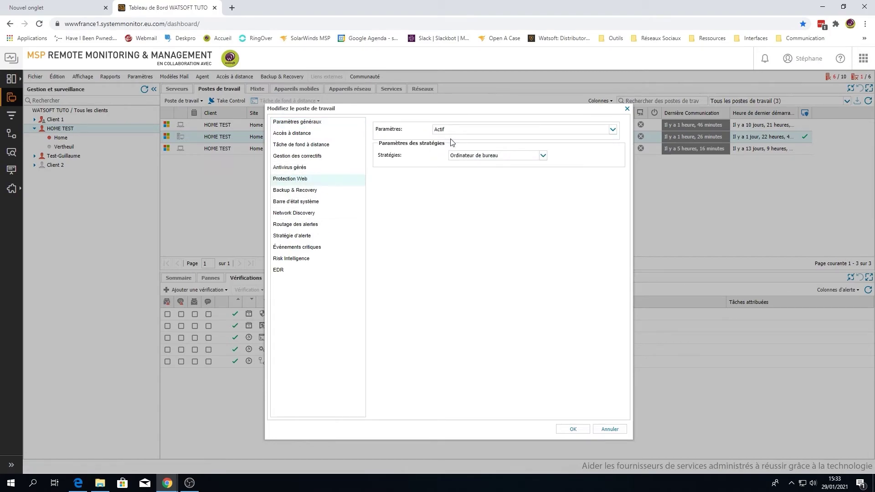
click(487, 157)
click(479, 192)
click(573, 430)
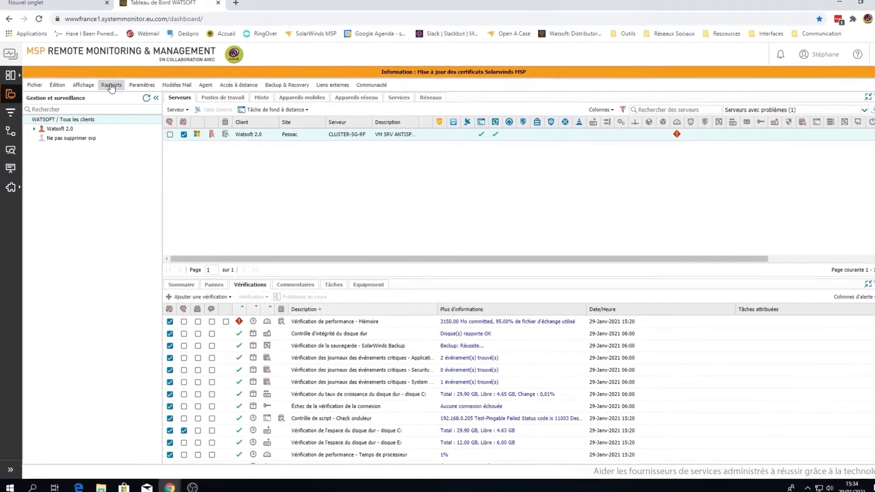
Generate the web protection overview report for all sites and devices of client Watsoft 2.0, and review its charts.
click(112, 85)
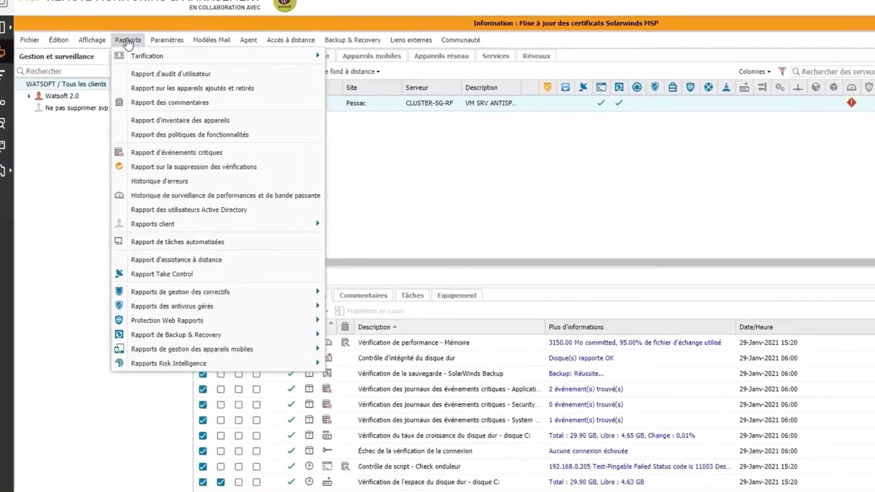
mouse_move(195, 306)
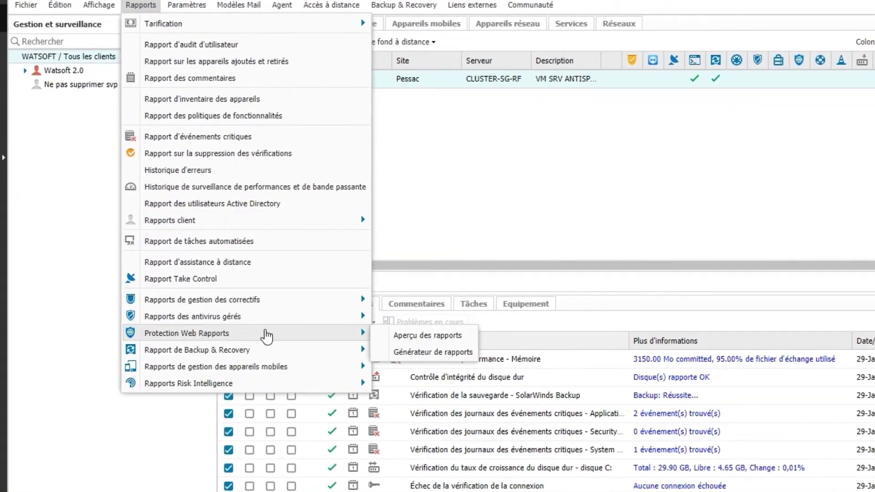
click(401, 335)
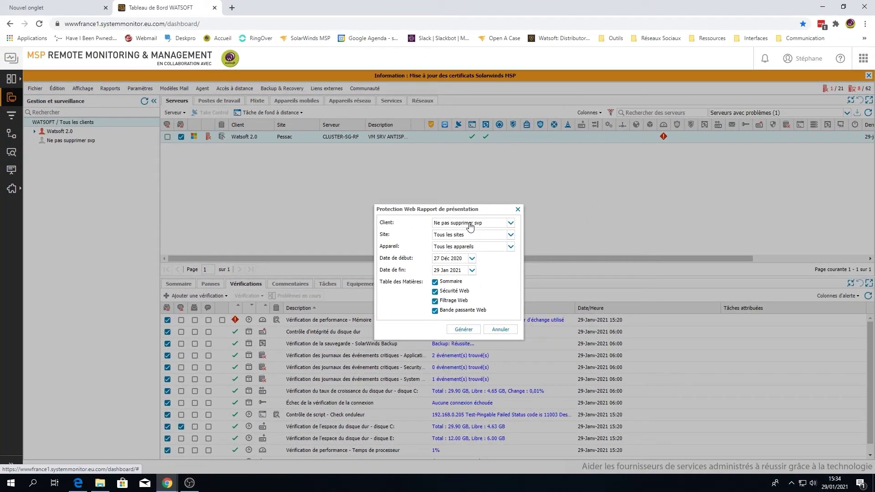
click(468, 223)
click(469, 242)
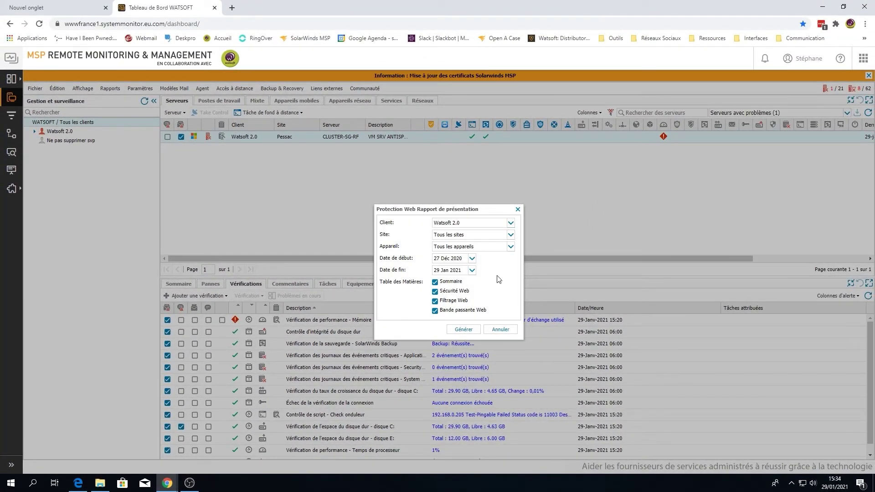
click(463, 330)
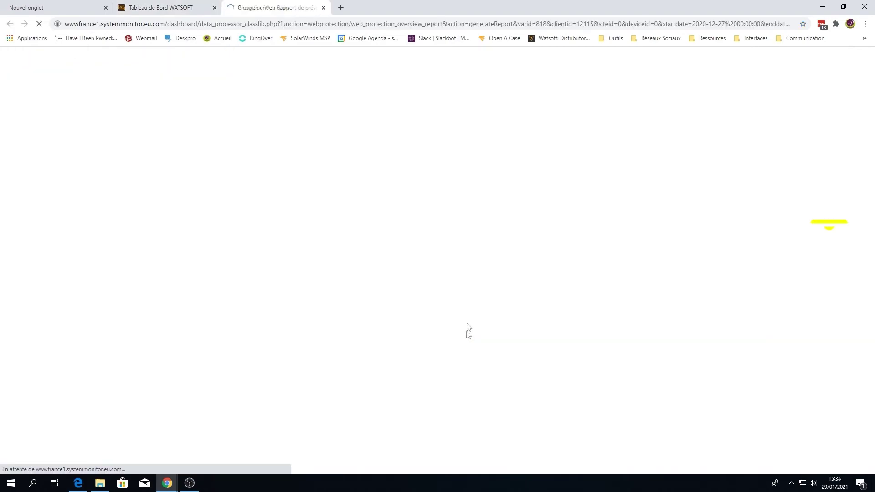
scroll(460, 325, down, 1)
scroll(460, 324, down, 12)
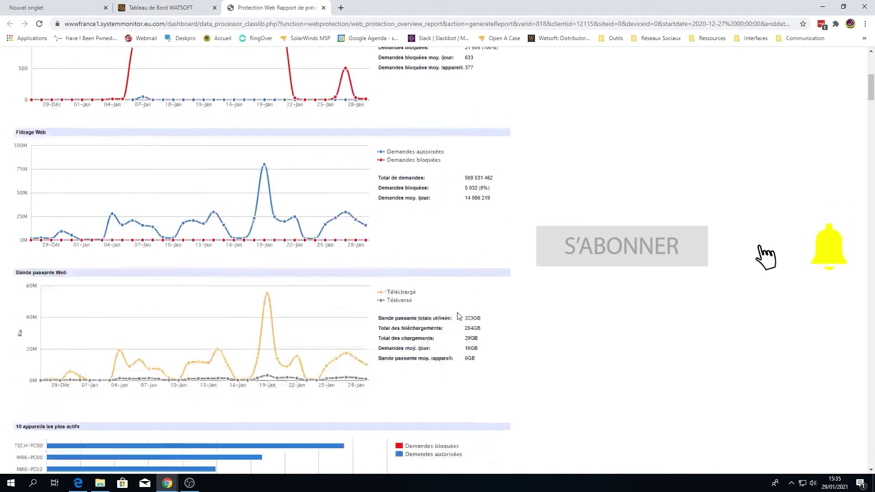
scroll(459, 316, down, 3)
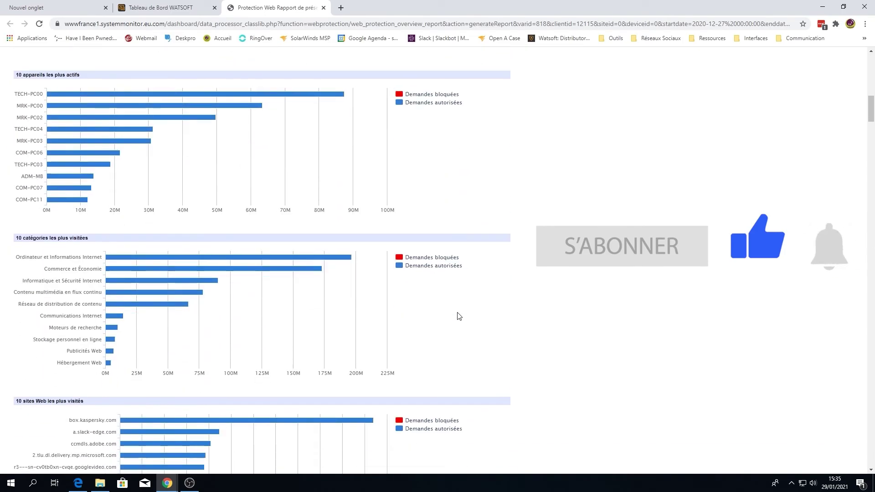
scroll(459, 316, up, 4)
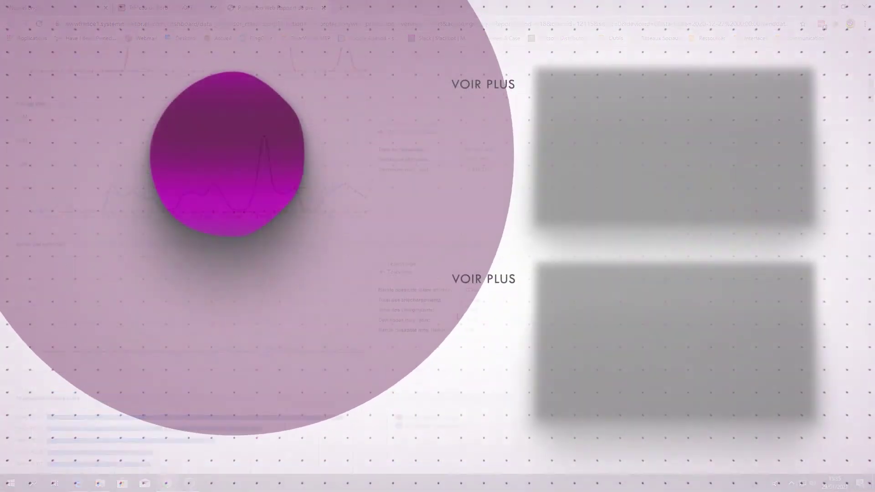